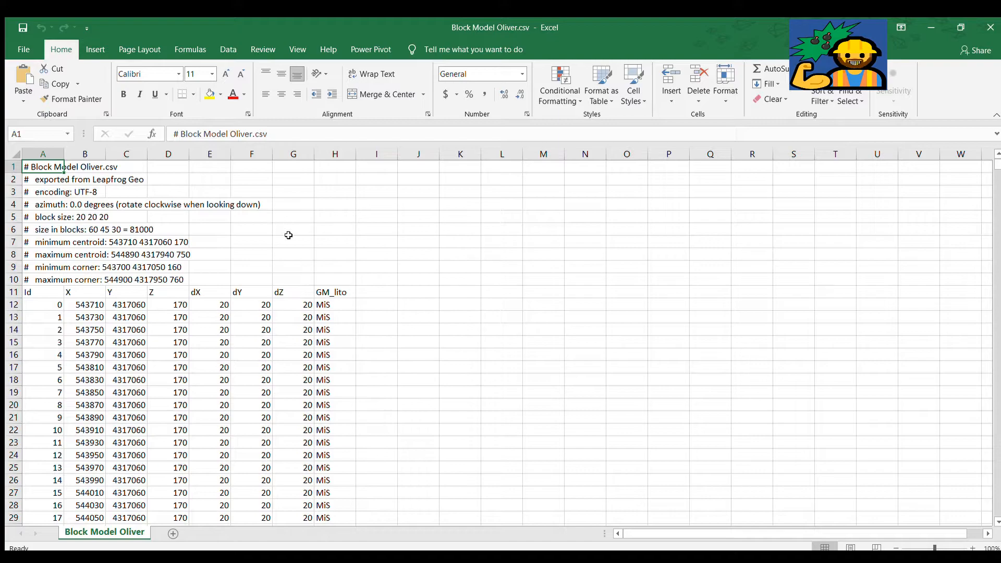
Step: Examine the metadata header, coordinate and block-size columns, and data rows of the exported block model CSV
scroll(291, 239, up, 9)
scroll(145, 252, down, 3)
scroll(143, 252, up, 3)
scroll(57, 302, down, 5)
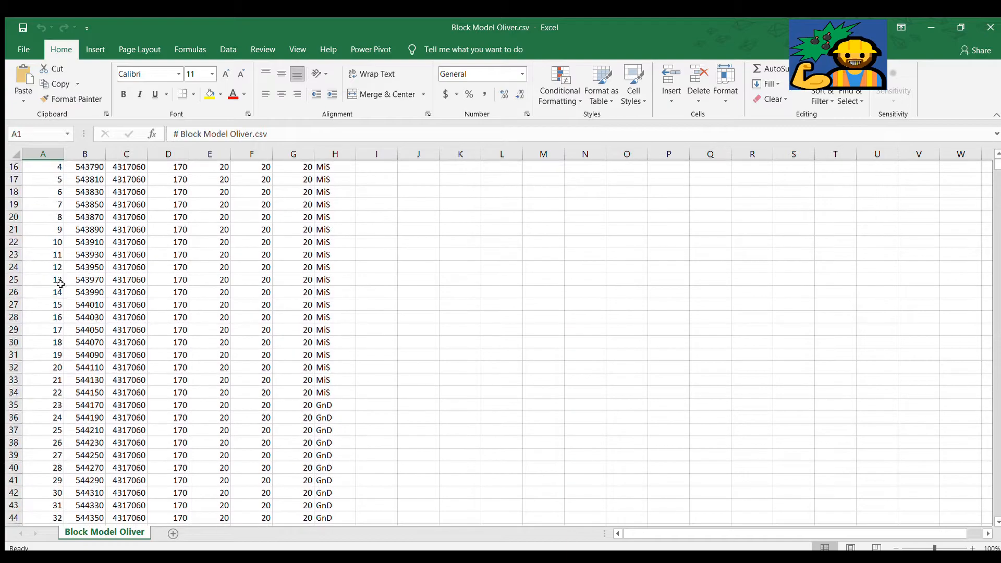
scroll(63, 284, up, 5)
scroll(207, 342, down, 6)
scroll(212, 335, up, 6)
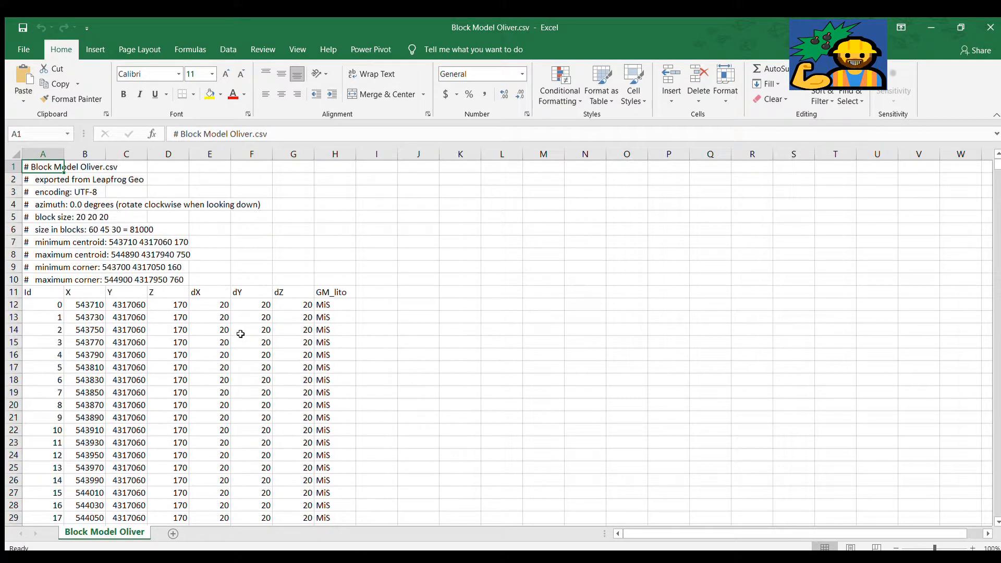
scroll(244, 328, down, 13)
scroll(229, 312, up, 13)
Step: Examine the rock codes in the GM_lito column, selecting the first run of MiS cells and the GnD run after it
scroll(333, 316, down, 3)
drag(324, 183, 331, 450)
scroll(383, 360, down, 6)
scroll(378, 356, up, 3)
scroll(378, 356, down, 5)
scroll(351, 313, up, 2)
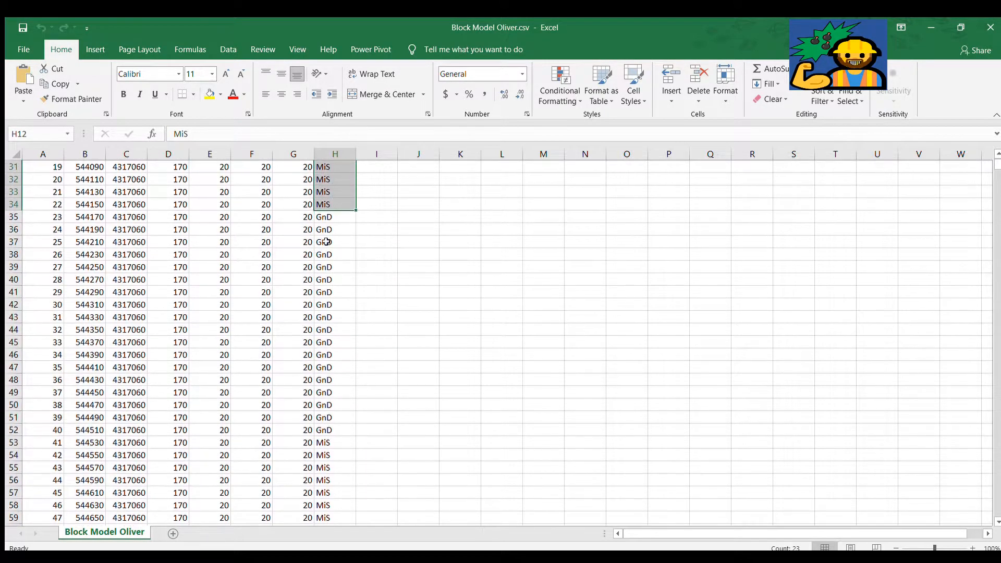
drag(327, 218, 335, 428)
scroll(333, 427, down, 20)
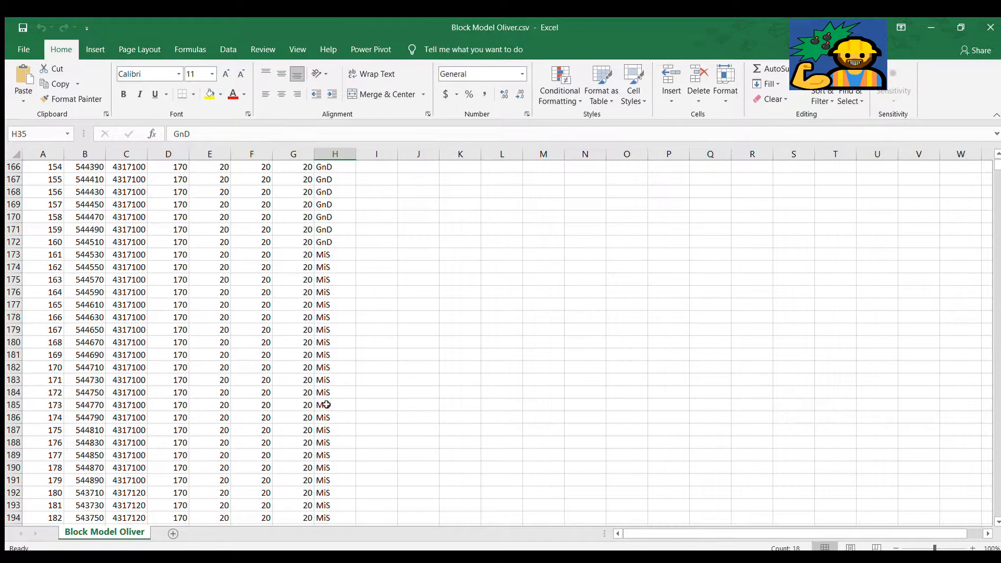
scroll(318, 425, down, 20)
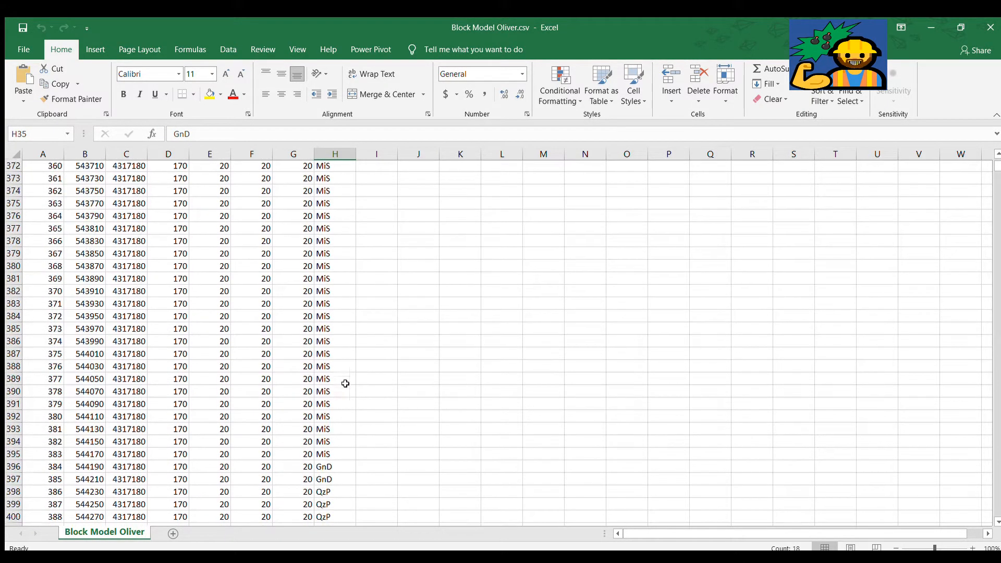
Step: Return to the start of the block model sheet and select the metadata header in A1:G10
mouse_move(997, 169)
mouse_down()
mouse_move(985, 384)
mouse_move(991, 523)
mouse_move(996, 161)
mouse_up()
scroll(478, 349, down, 10)
scroll(473, 364, up, 10)
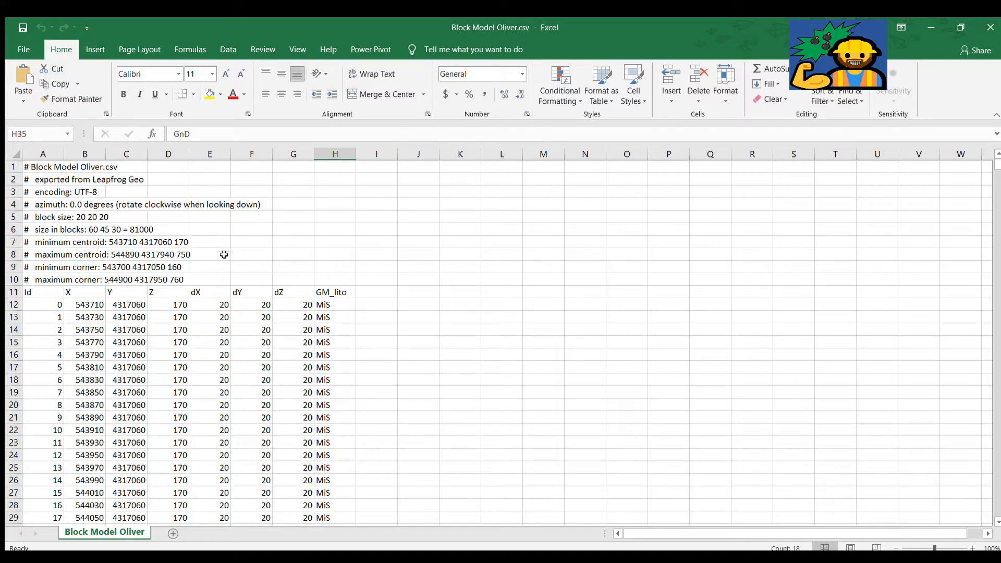
click(221, 279)
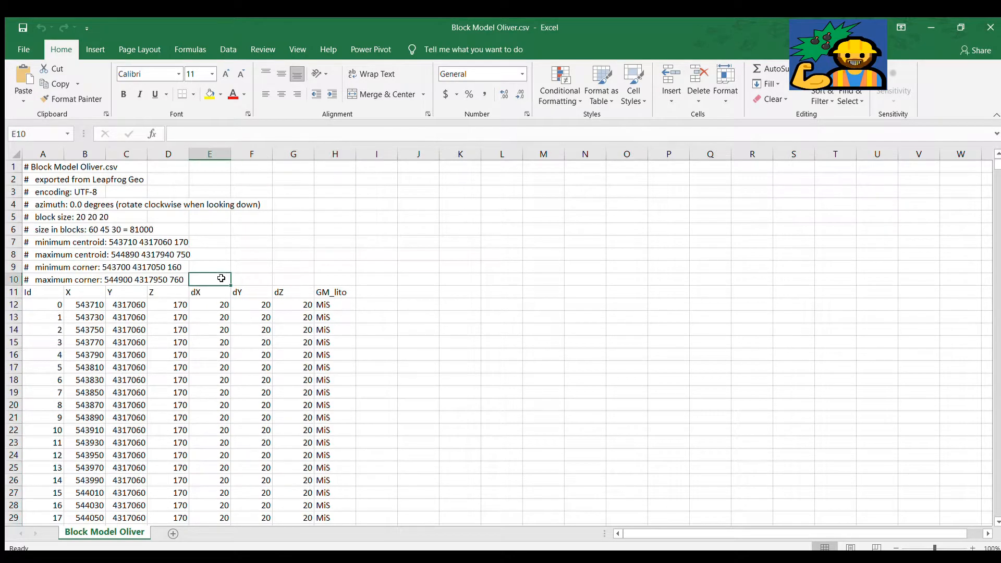
drag(221, 278, 273, 279)
click(255, 243)
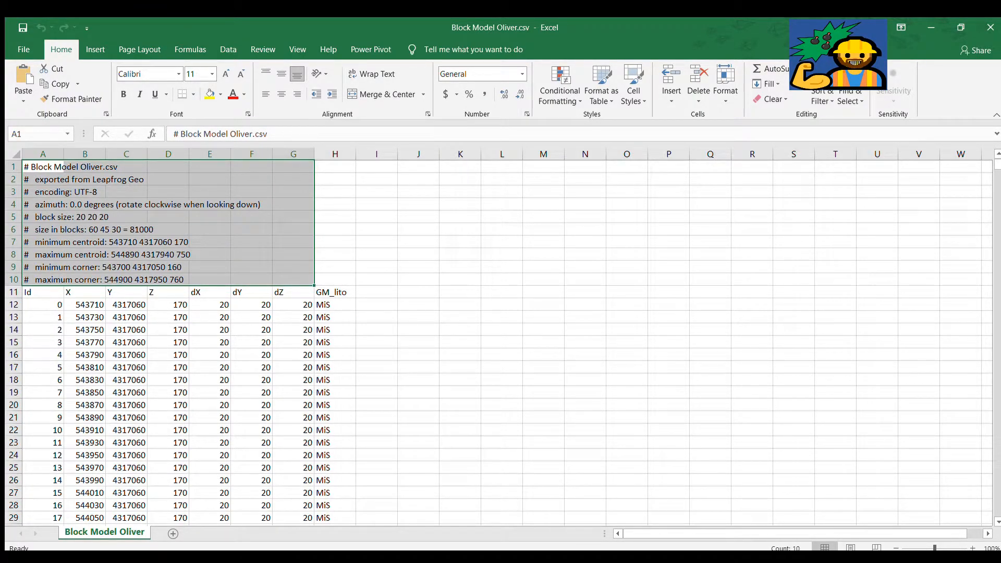
Step: Switch to GTS NX, import the block model's FPN file and view the mesh in 3D
click(542, 557)
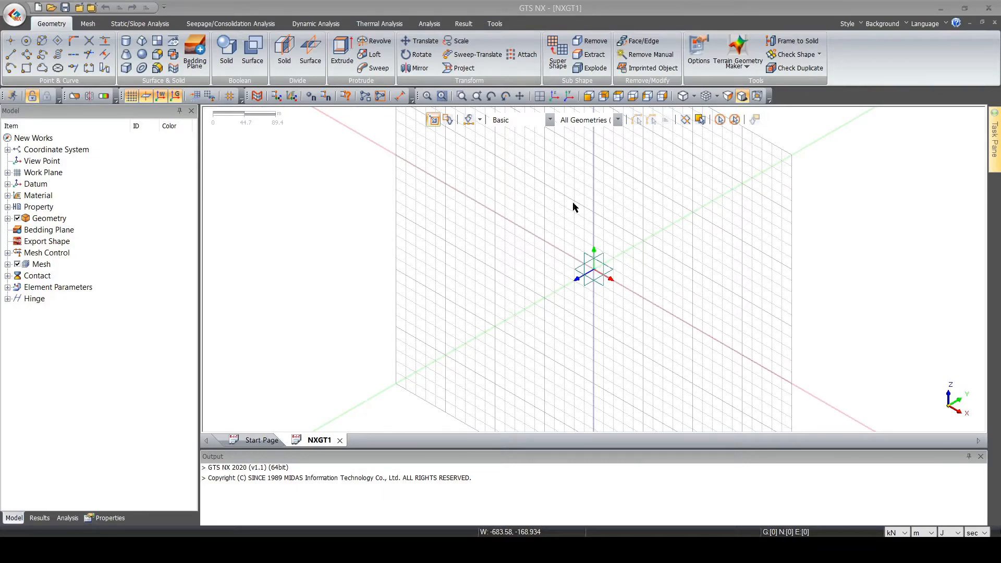
click(536, 220)
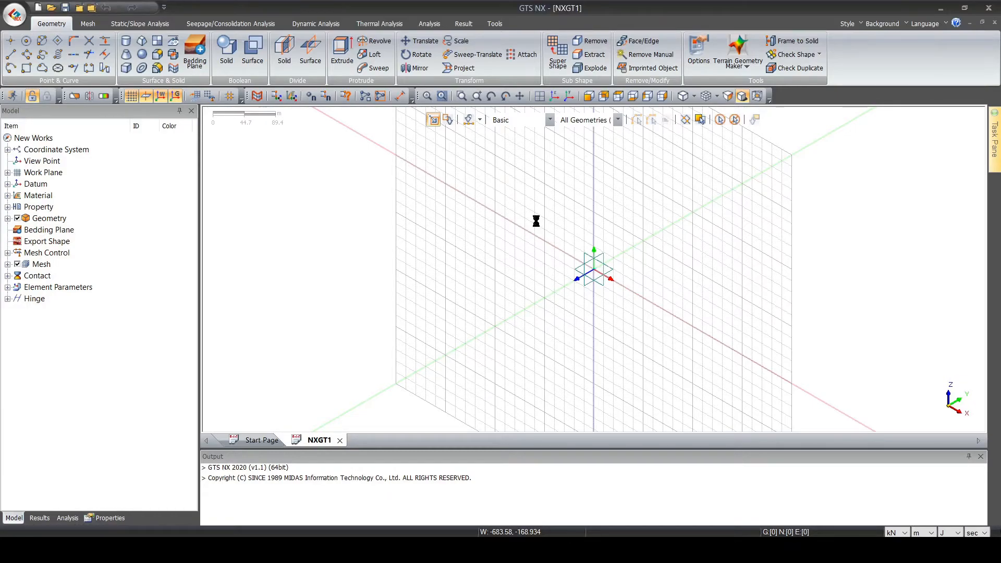
middle_drag(699, 302, 561, 274)
scroll(571, 354, up, 5)
scroll(587, 296, up, 5)
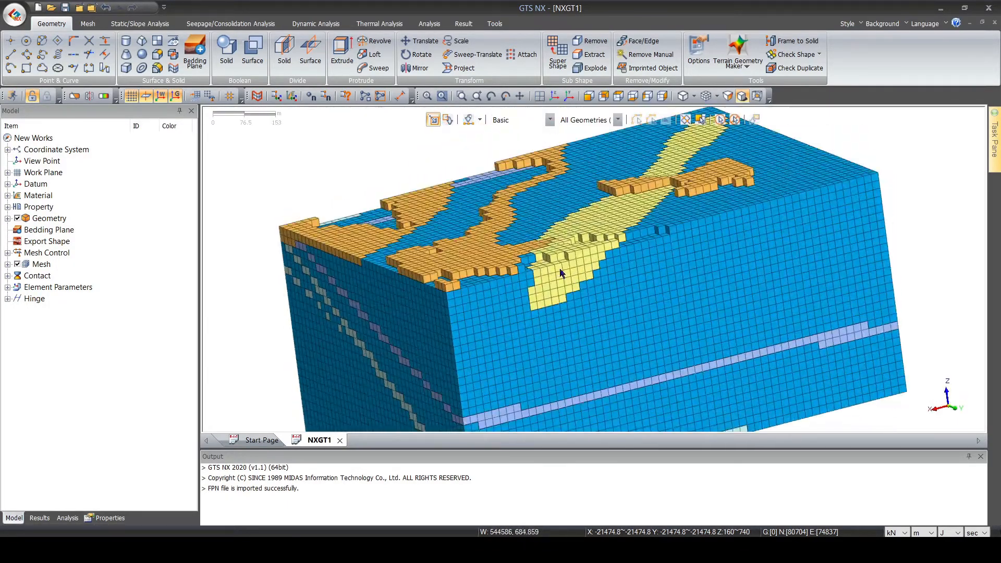
scroll(560, 273, down, 3)
Step: Hide Default Mesh Set and Default Mesh Set-1, and highlight the meshGroup(MiS) elements in the model
click(7, 265)
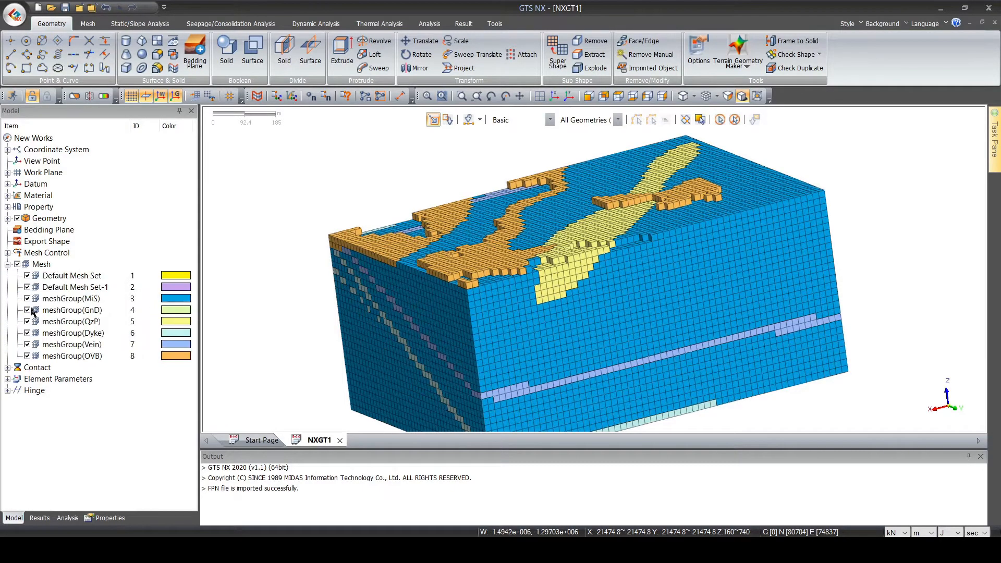
click(91, 278)
click(27, 276)
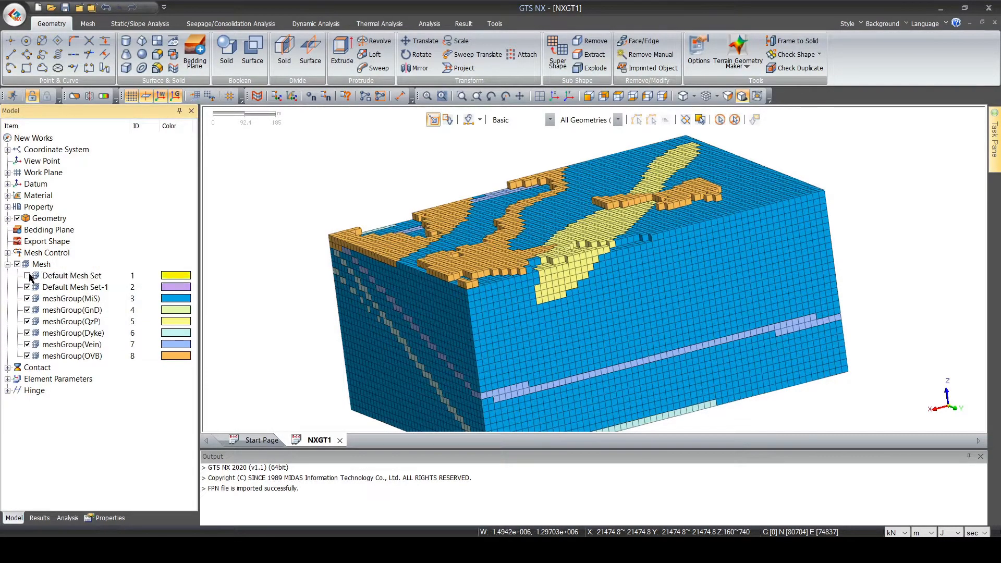
click(67, 301)
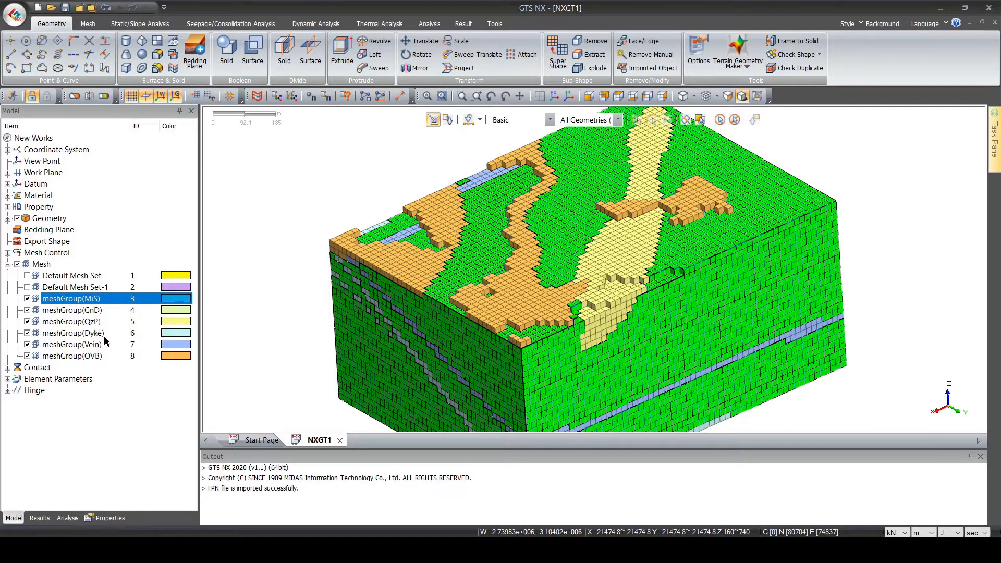
mouse_move(630, 219)
middle_down()
mouse_move(672, 325)
mouse_move(590, 262)
mouse_move(646, 263)
middle_up()
scroll(647, 264, down, 4)
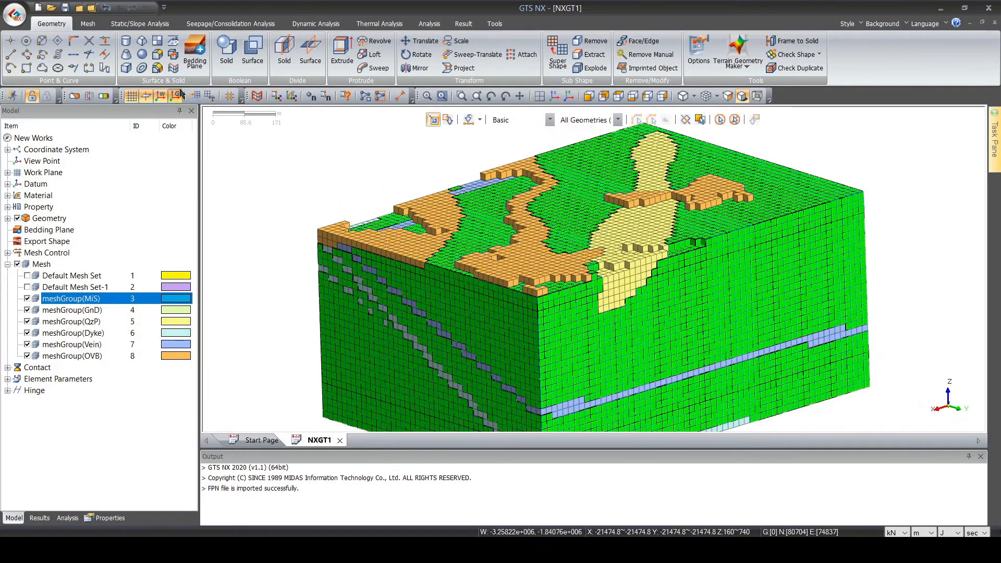
Step: Cut through the mesh with a movable clipping plane to inspect the interior geological units, and remove the clipping
click(79, 101)
drag(620, 273, 683, 272)
middle_drag(683, 272, 776, 256)
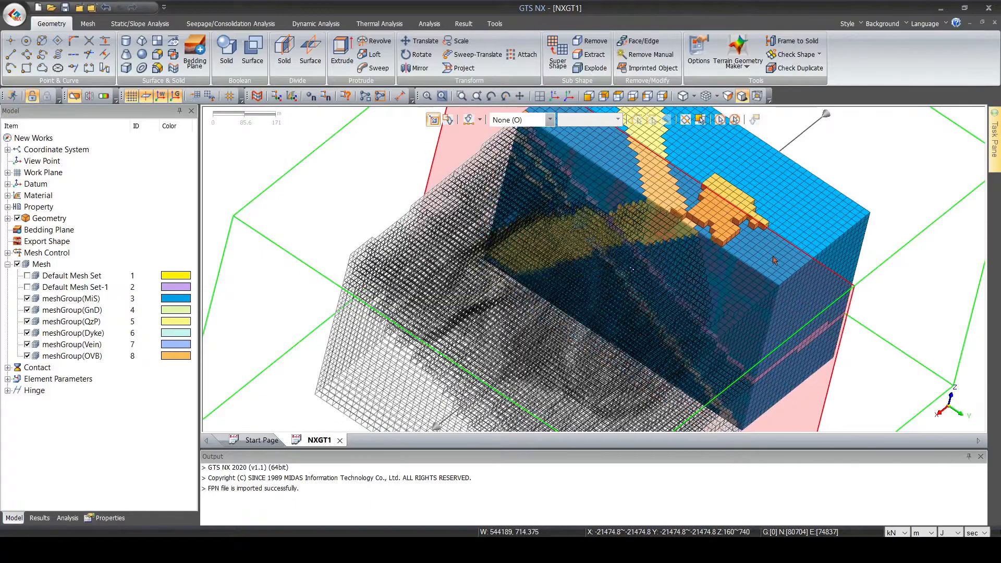
drag(776, 256, 746, 251)
middle_drag(732, 294, 579, 225)
key(Escape)
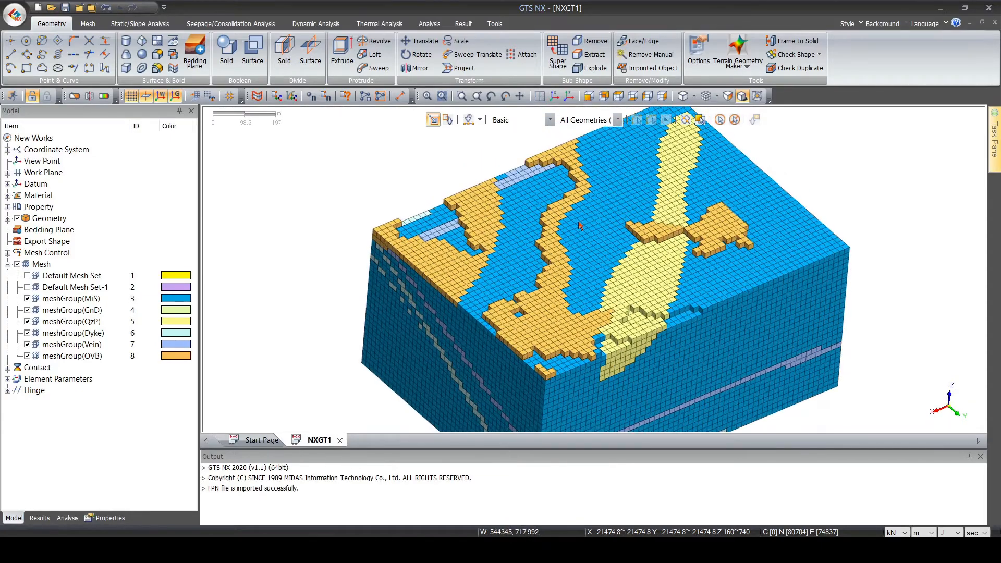
Step: Add a self-weight load to the block model mesh for static analysis
click(84, 24)
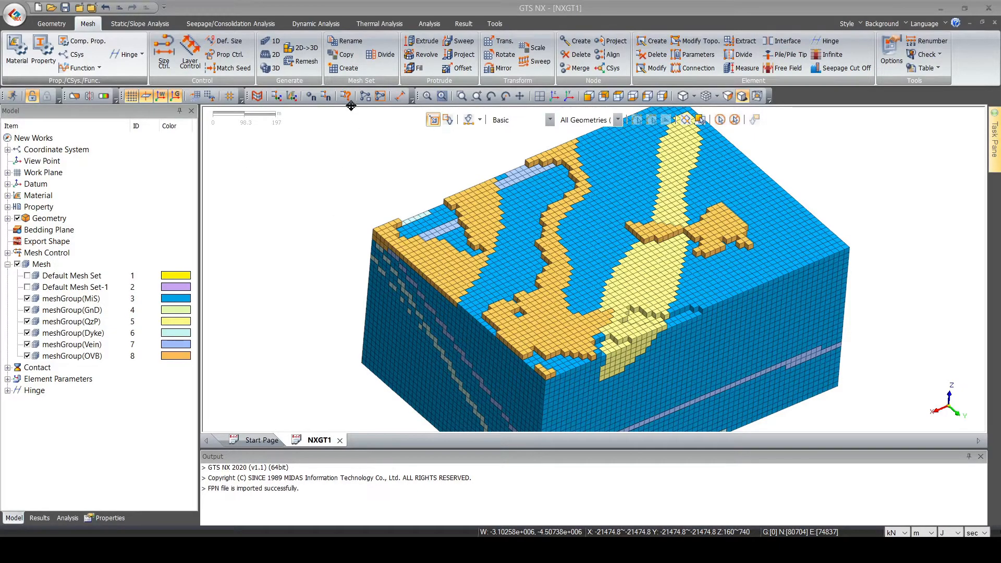
middle_drag(411, 161, 490, 256)
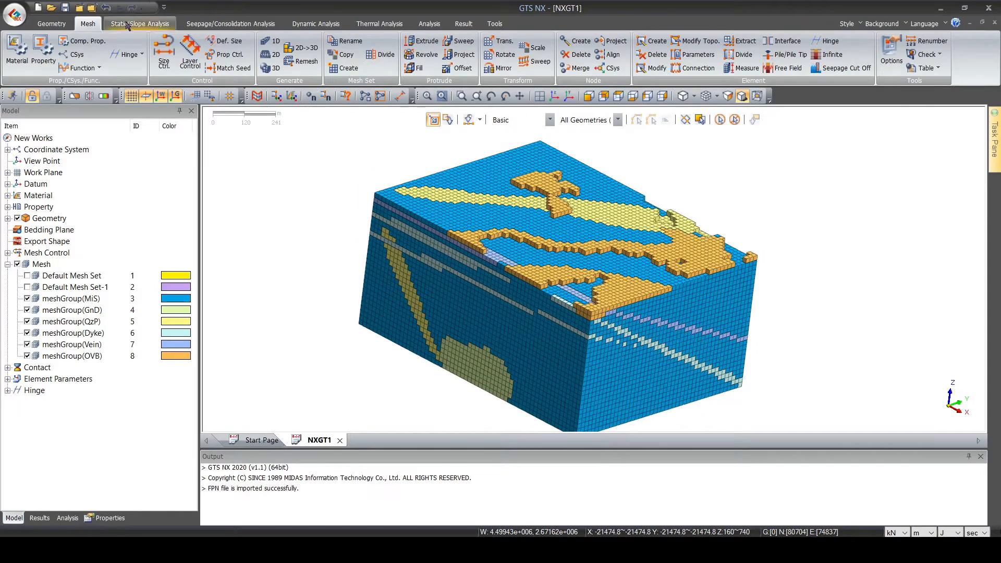
click(140, 24)
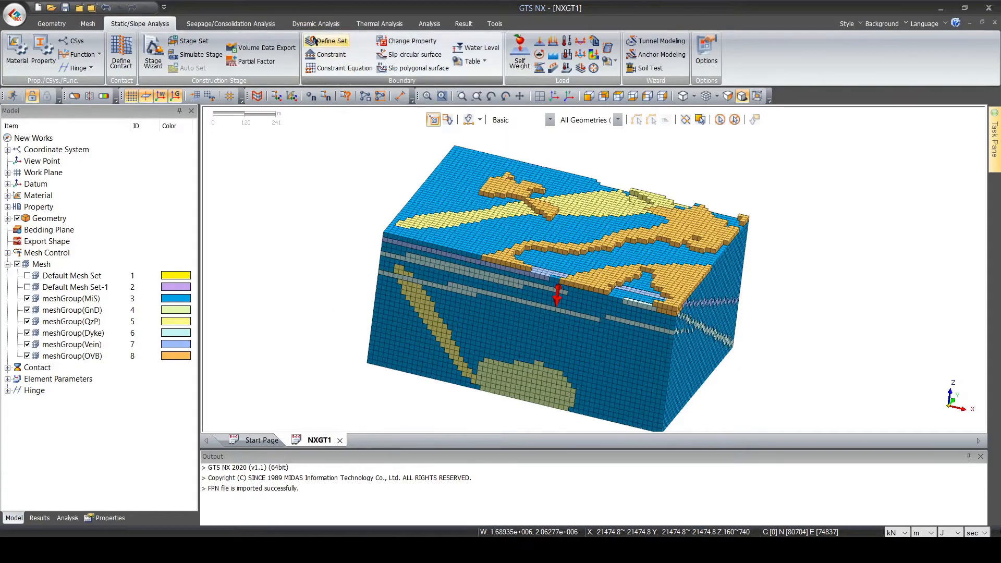
Step: Apply boundary constraints to the nodes on the mesh's outer sides and base, and check them around the model
click(315, 55)
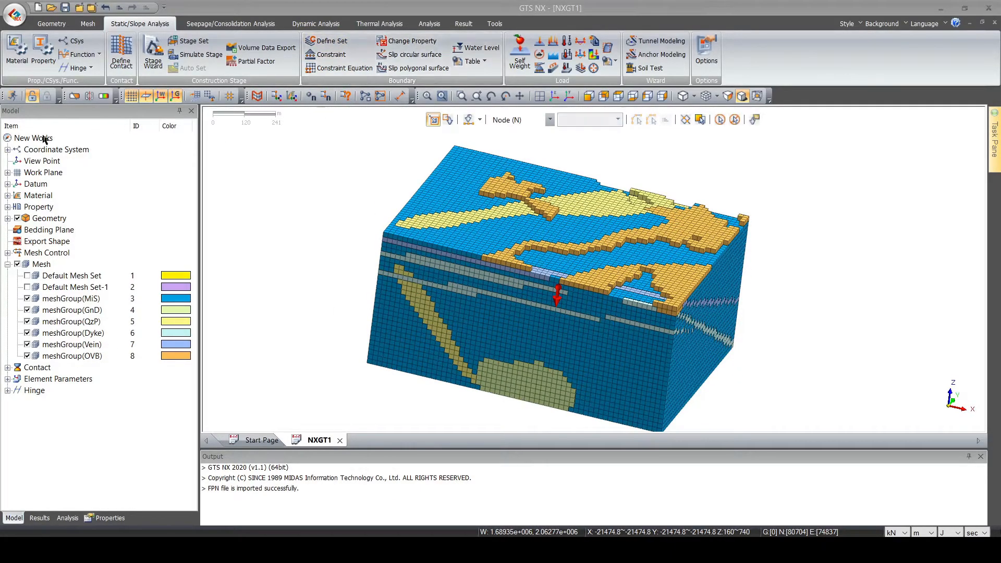
click(73, 136)
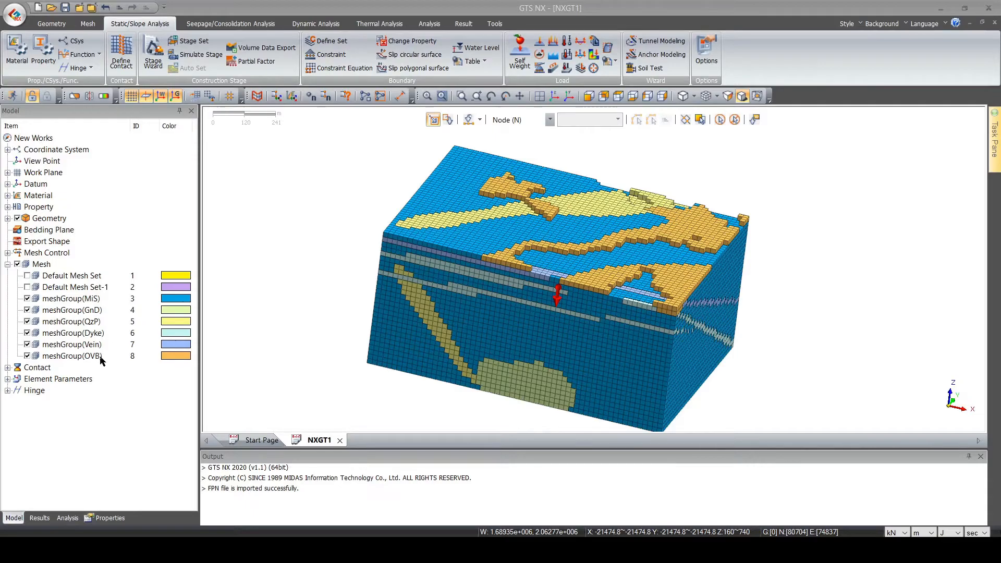
click(80, 246)
middle_drag(800, 381, 496, 236)
scroll(584, 297, up, 3)
scroll(580, 266, up, 2)
middle_drag(792, 339, 729, 274)
middle_drag(552, 229, 620, 271)
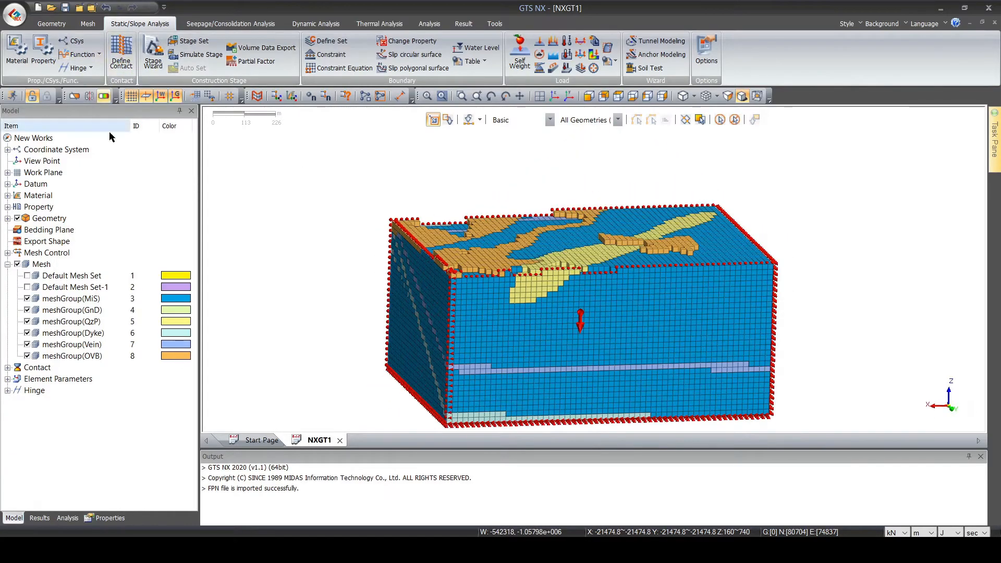